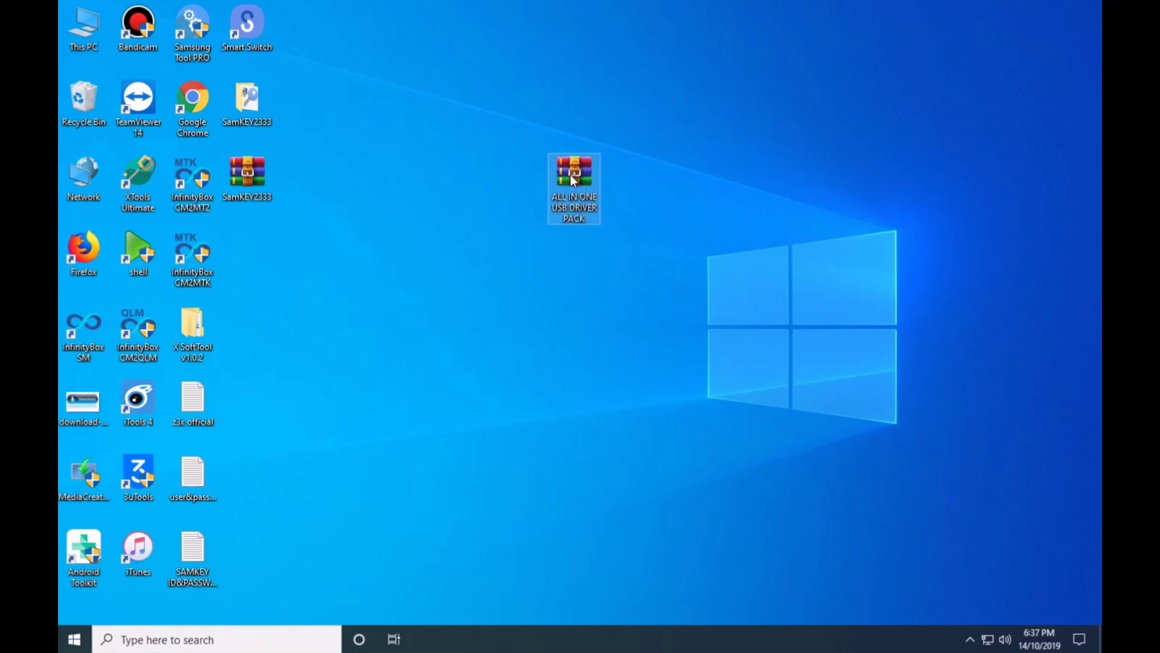
Extract the ALL IN ONE USB DRIVER PACK archive into its own folder on the desktop
{"action": "right_click", "coordinate": [571, 174]}
{"action": "left_click", "coordinate": [628, 217]}
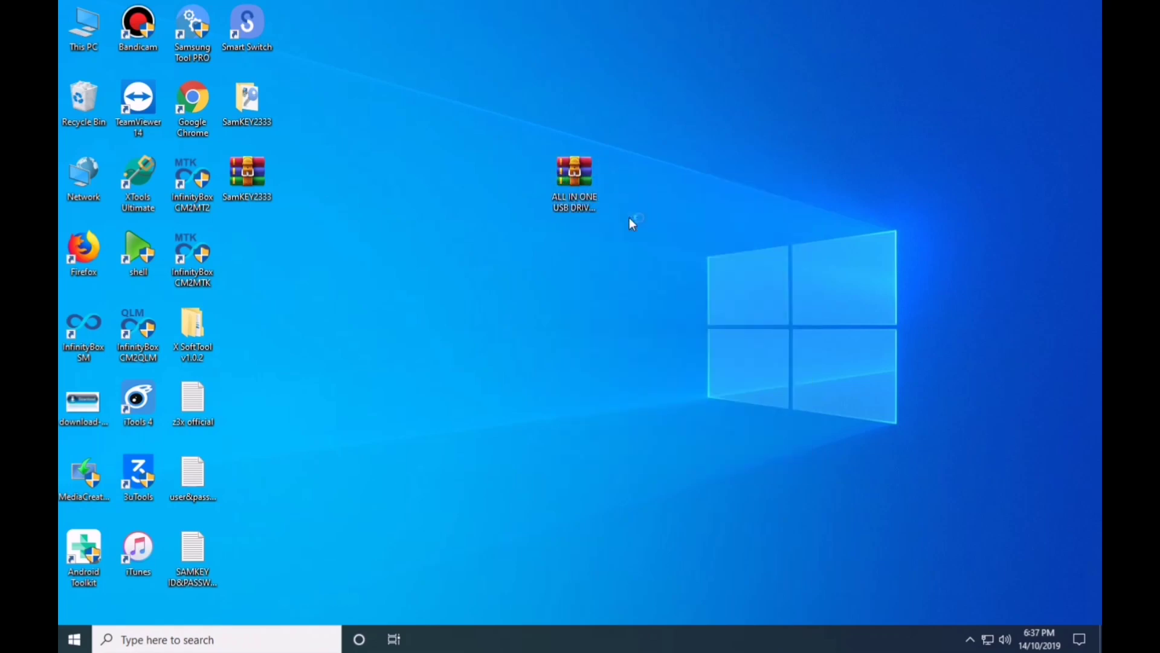
{"action": "left_click", "coordinate": [618, 466]}
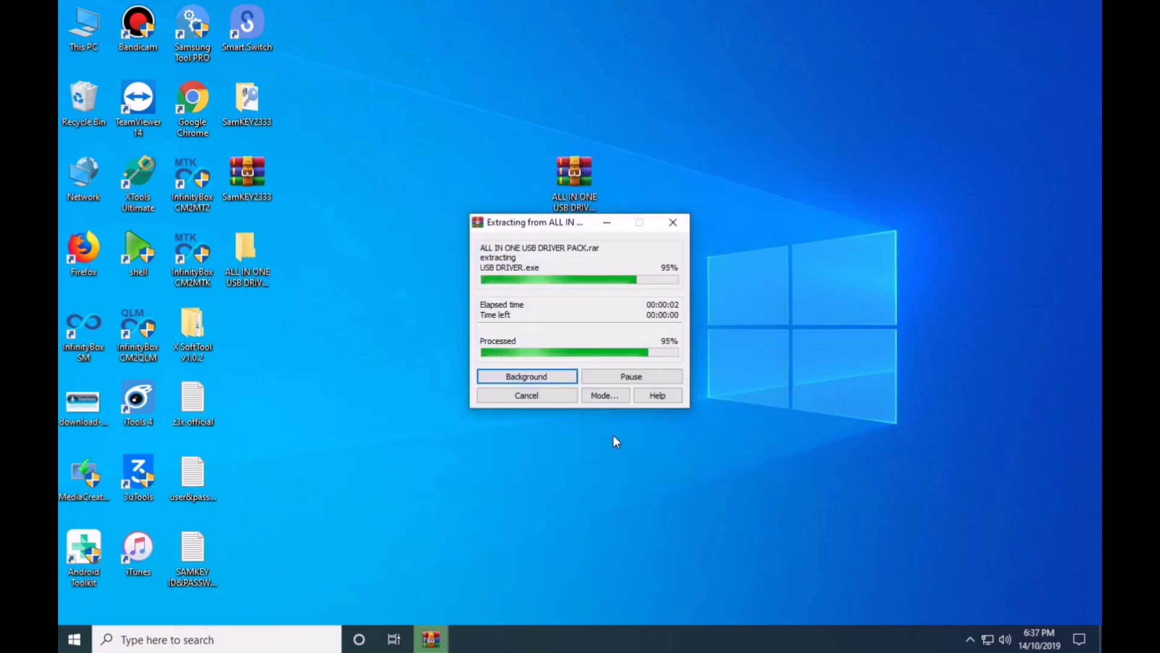
Copy the USB DRIVER application from the extracted ALL IN ONE USB DRIVER PACK folder to the desktop
{"action": "left_click", "coordinate": [242, 263]}
{"action": "double_click", "coordinate": [245, 260]}
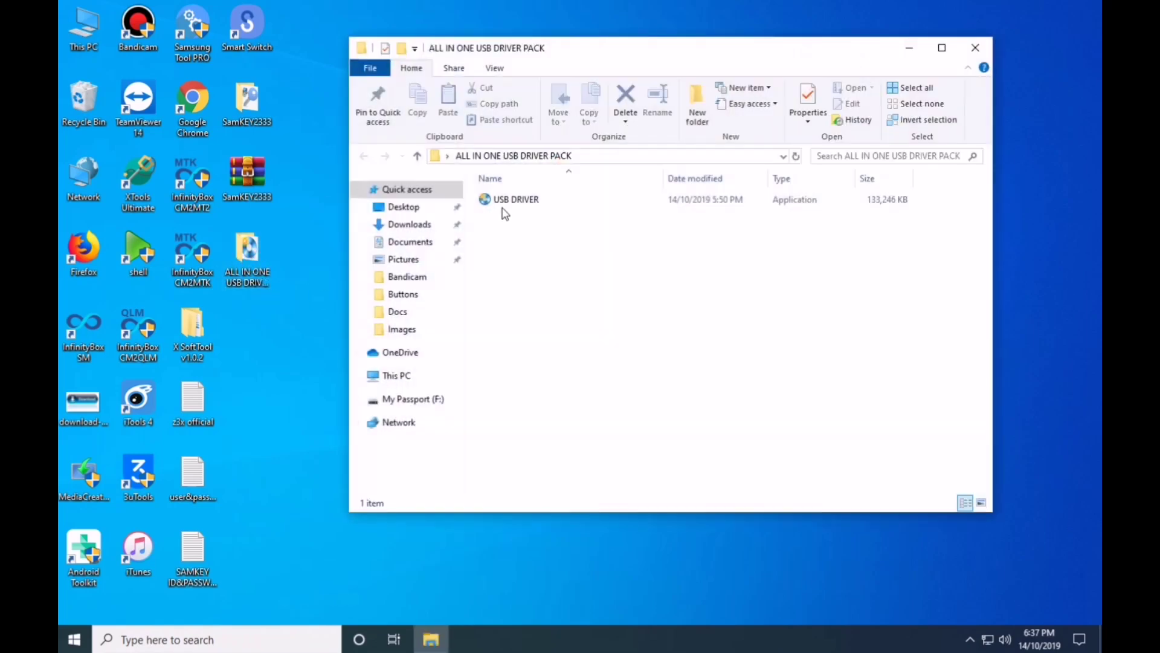
{"action": "left_click", "coordinate": [505, 199]}
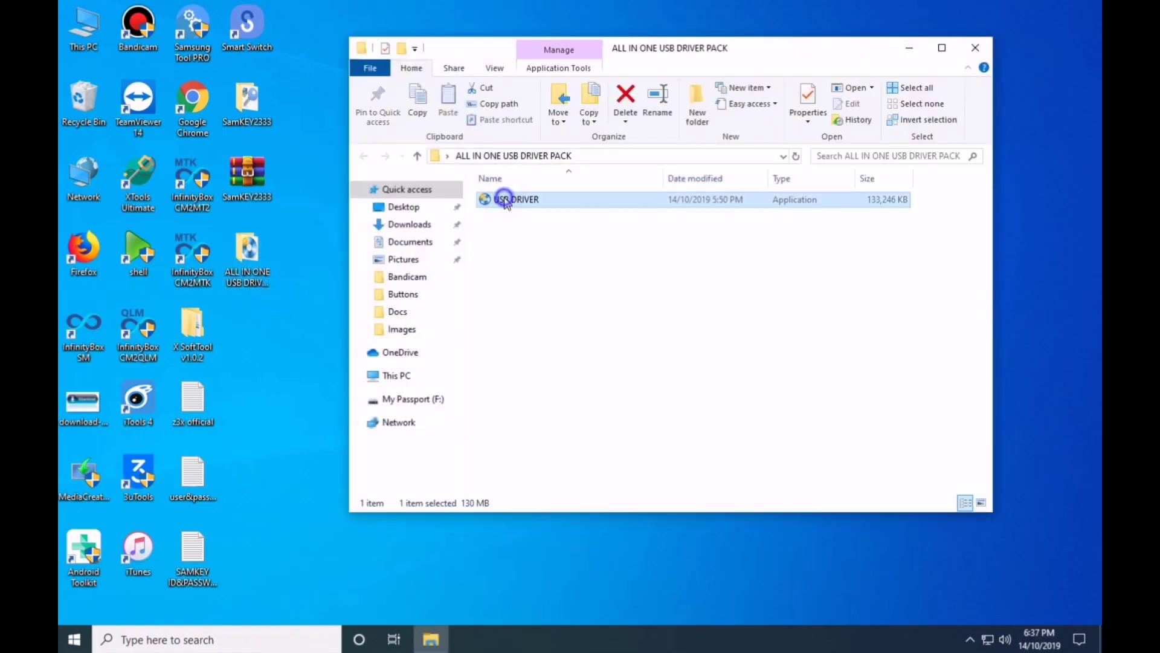
{"action": "right_click", "coordinate": [505, 199]}
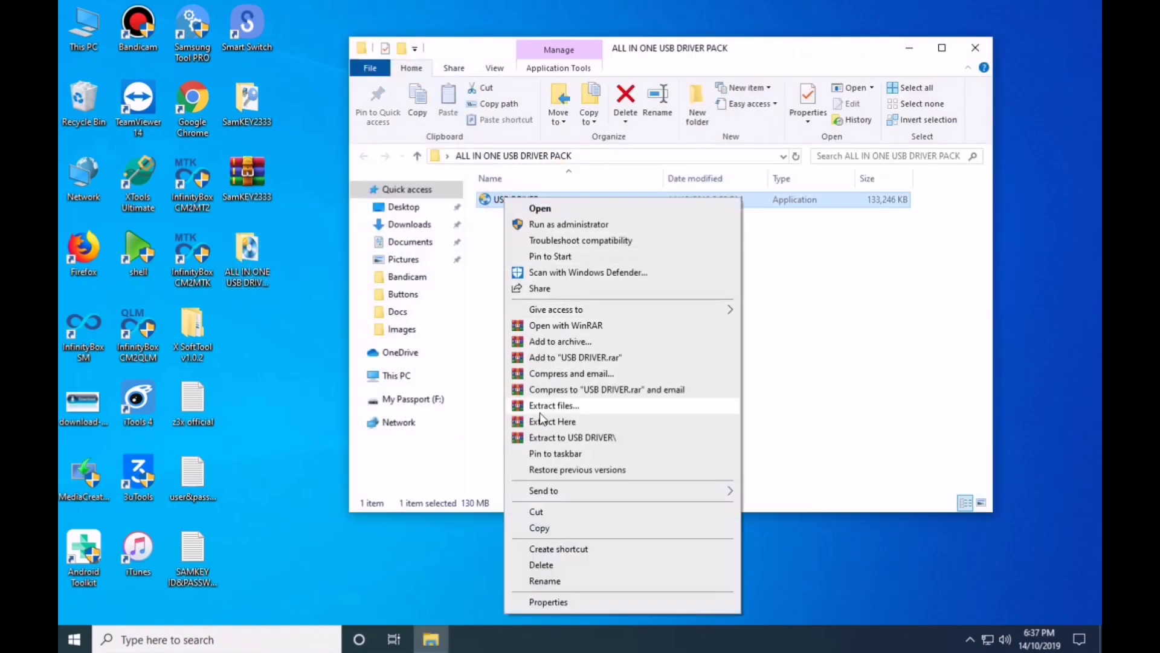
{"action": "left_click", "coordinate": [553, 529]}
{"action": "left_click", "coordinate": [975, 48]}
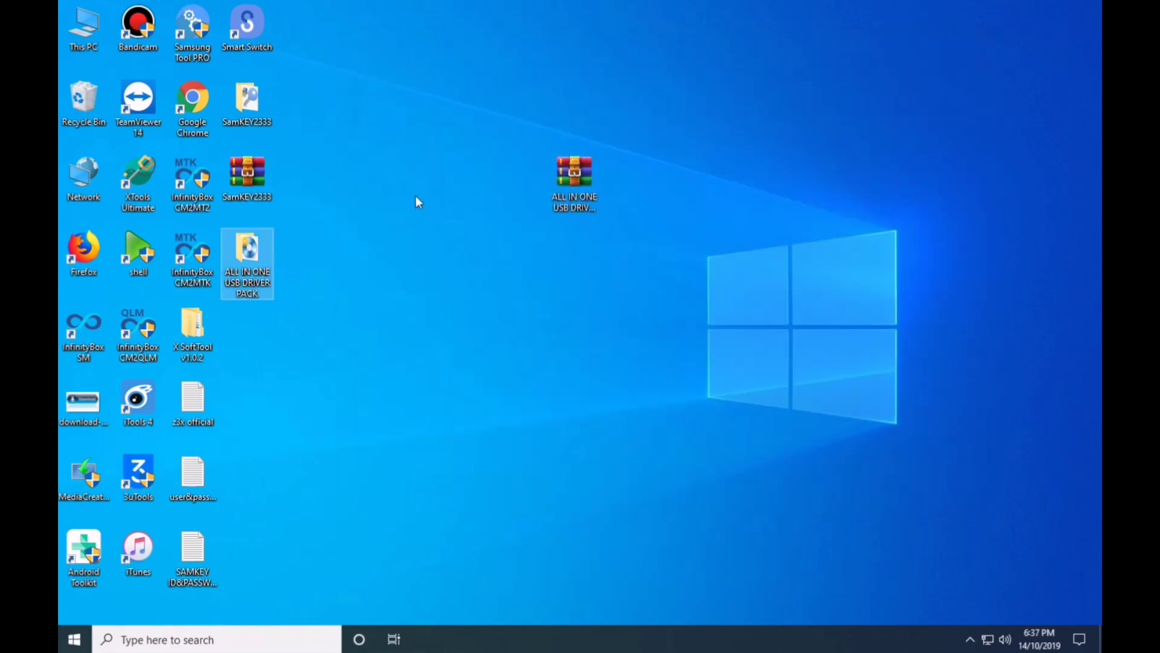
{"action": "right_click", "coordinate": [386, 168]}
{"action": "left_click", "coordinate": [432, 232]}
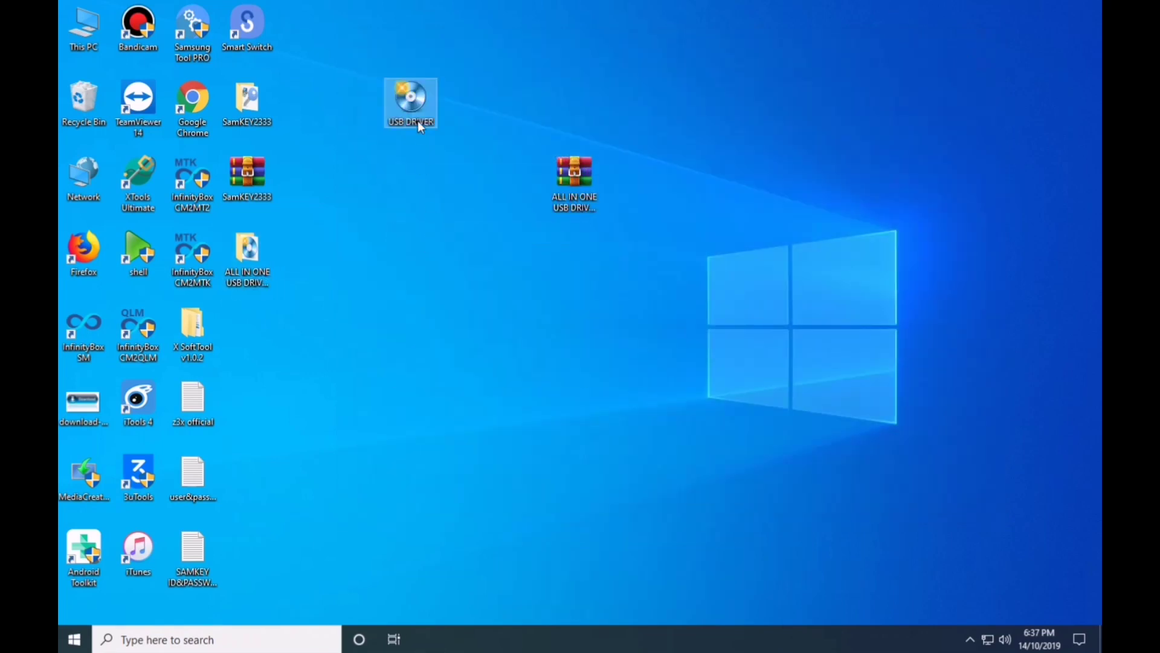
Move the USB DRIVER icon to a free area of the desktop and the archive icon beside Smart Switch, refreshing the desktop
{"action": "left_click_drag", "start_coordinate": [415, 110], "coordinate": [412, 227]}
{"action": "left_click_drag", "start_coordinate": [585, 180], "coordinate": [320, 36]}
{"action": "left_click_drag", "start_coordinate": [412, 266], "coordinate": [466, 269]}
{"action": "right_click", "coordinate": [487, 192]}
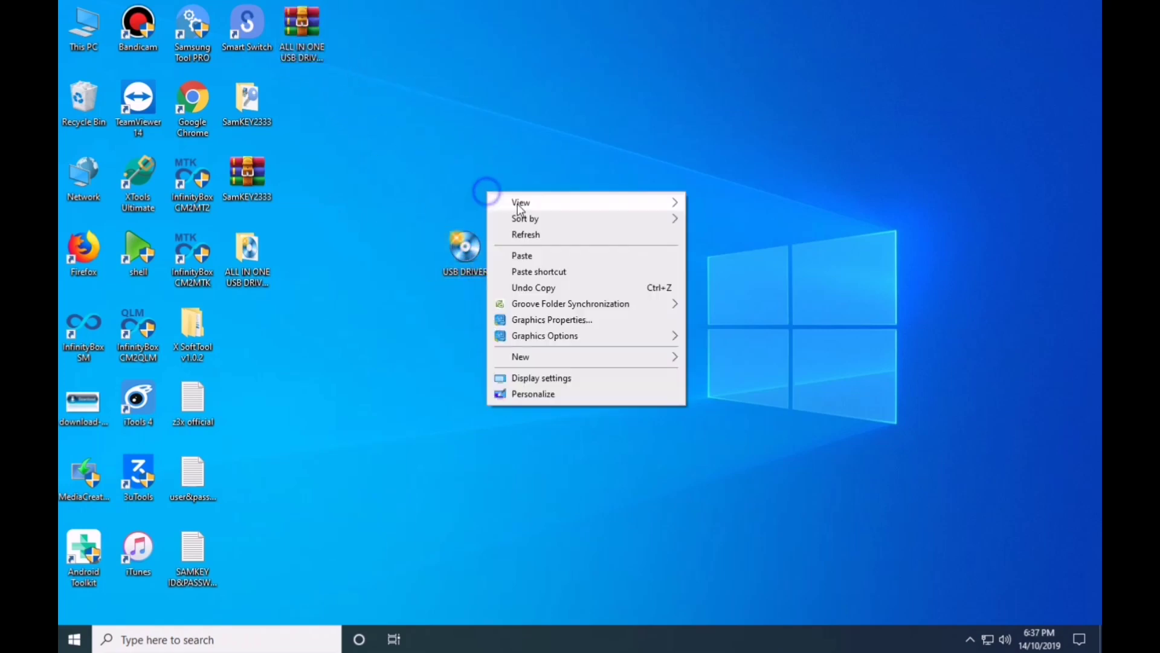
{"action": "left_click", "coordinate": [514, 235]}
Launch USB DRIVER from the desktop and install the MTK Usb All driver package in the proposed desktop location
{"action": "left_click", "coordinate": [462, 250]}
{"action": "double_click", "coordinate": [462, 249]}
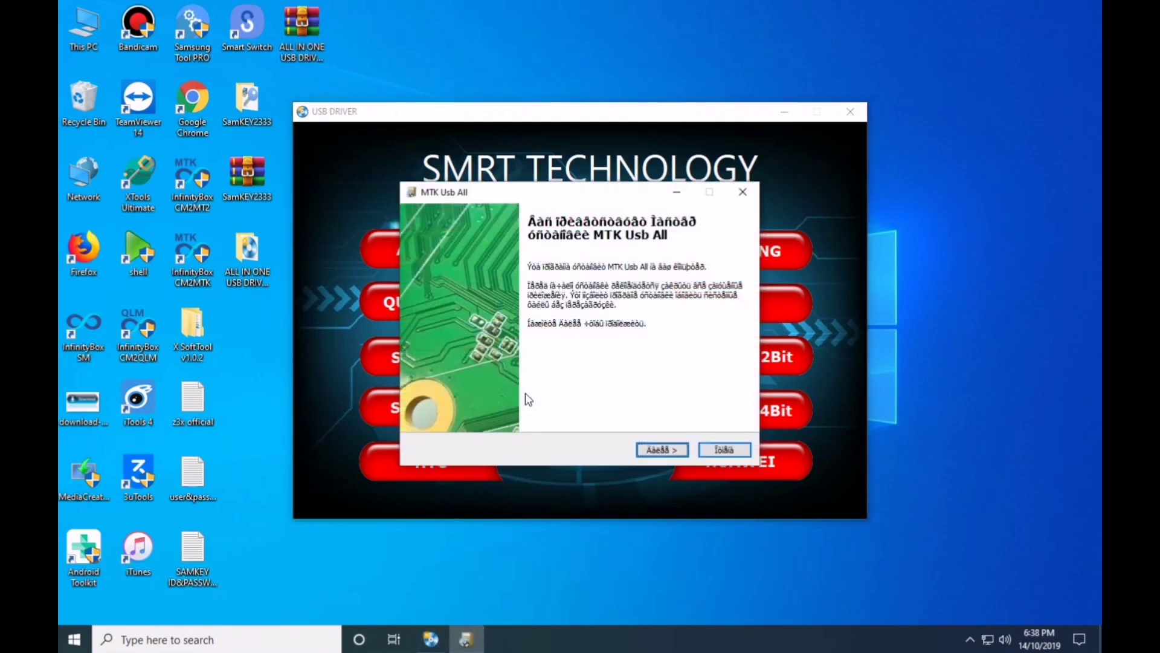
{"action": "left_click", "coordinate": [661, 447]}
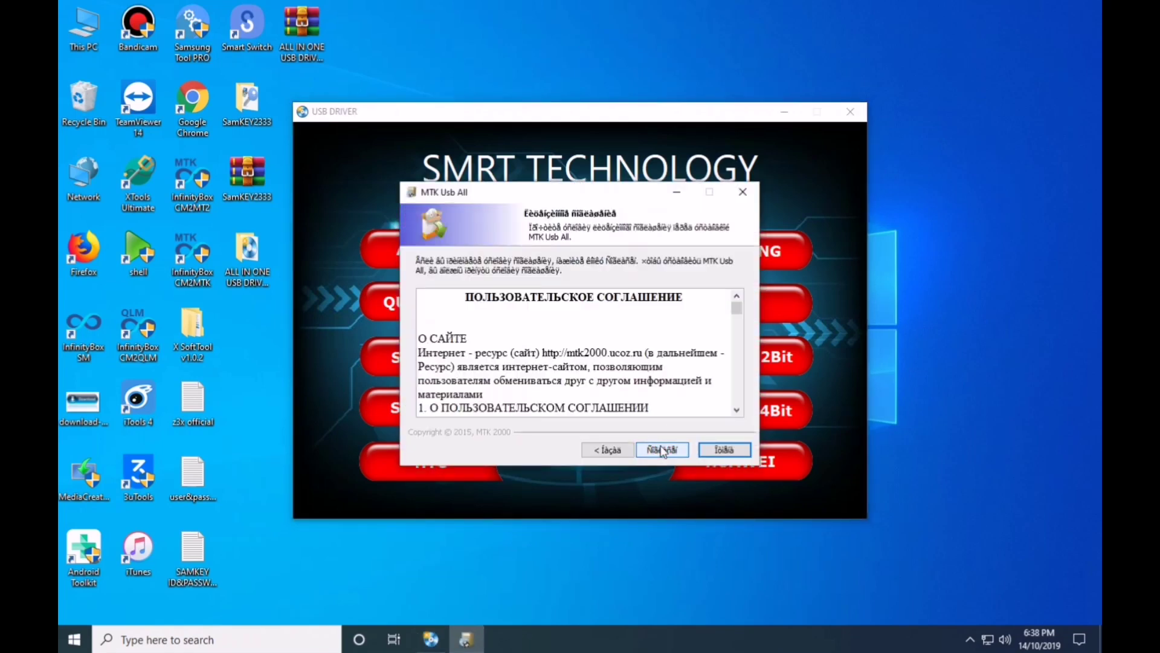
{"action": "left_click", "coordinate": [663, 450]}
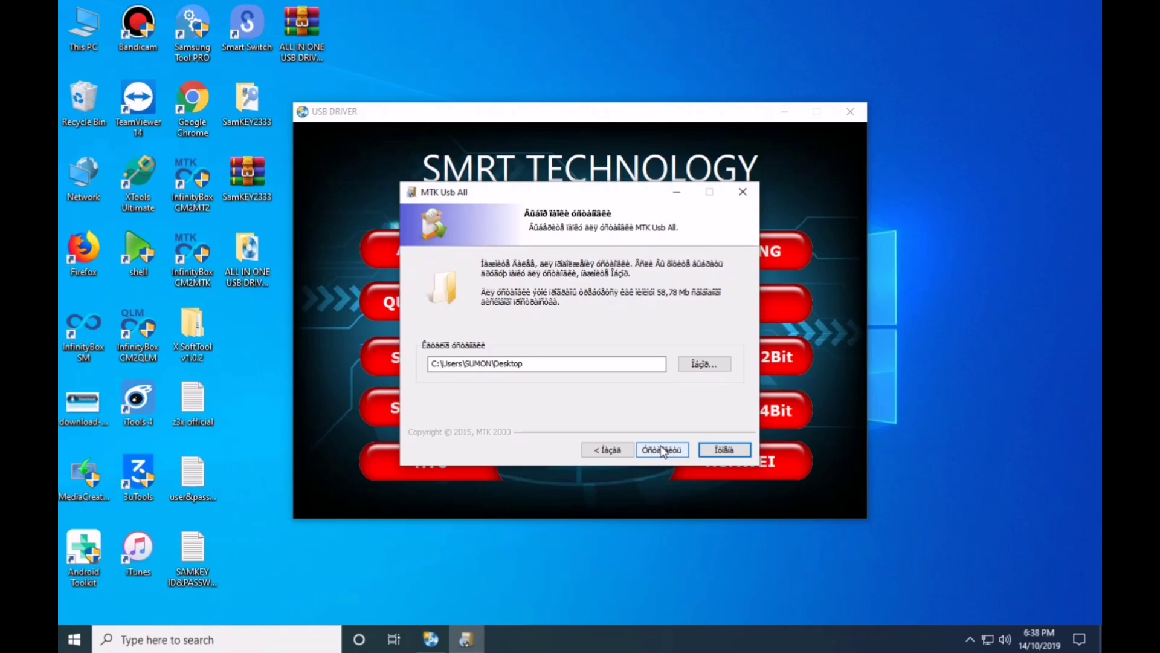
{"action": "left_click", "coordinate": [663, 450]}
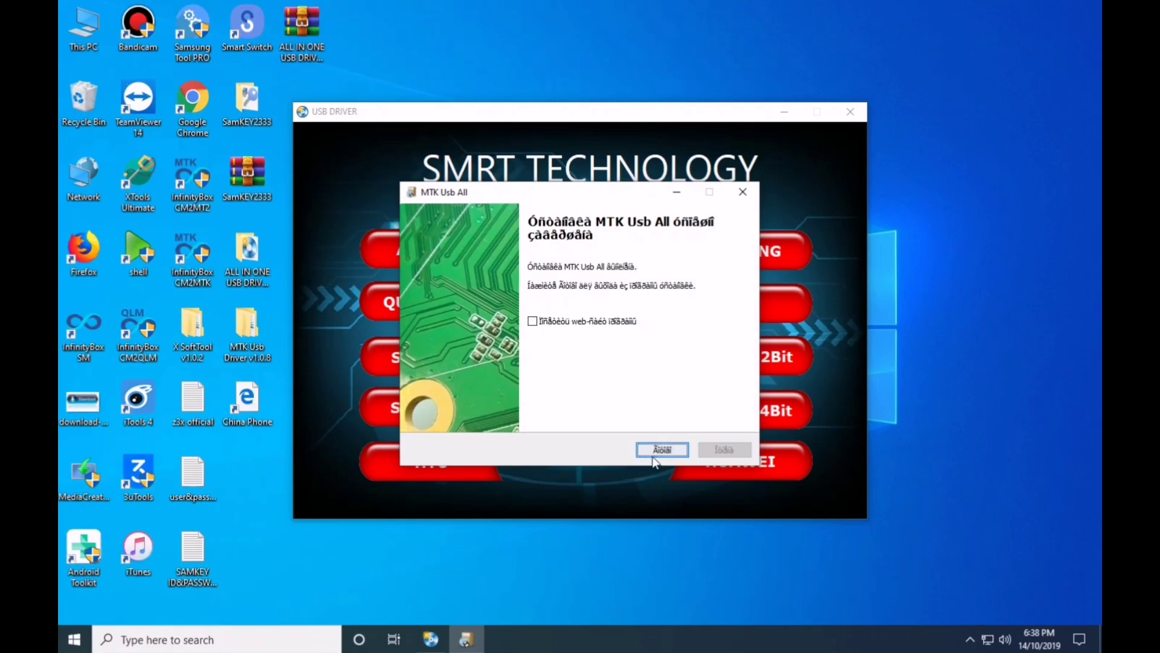
{"action": "left_click", "coordinate": [662, 450]}
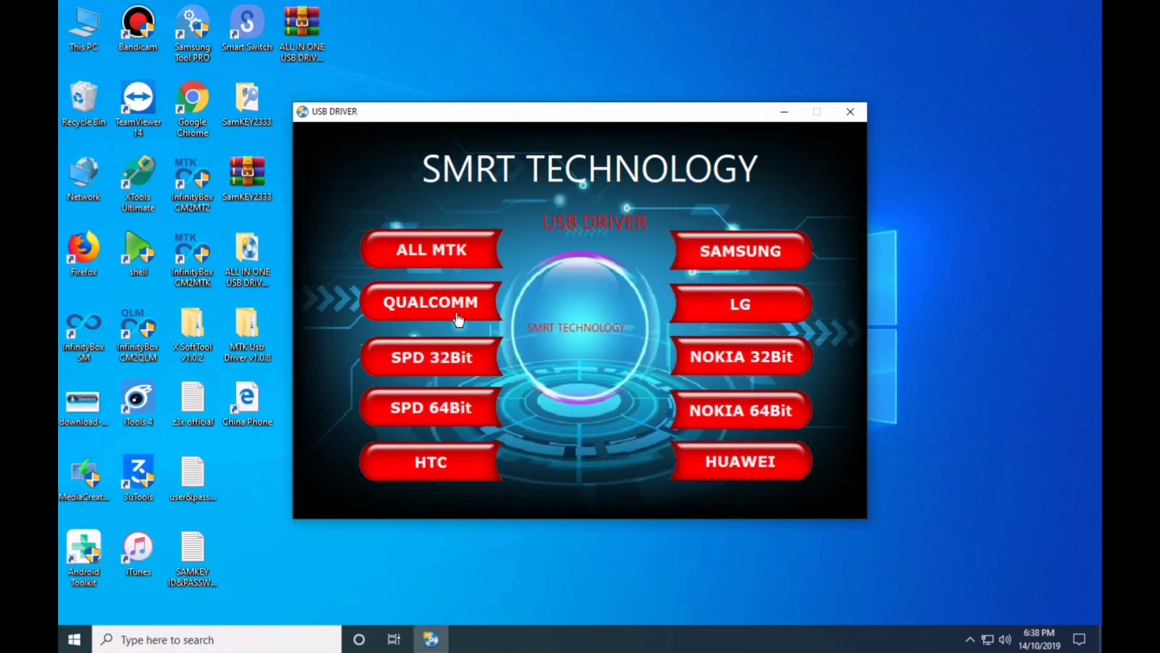
Start the Qualcomm USB driver installation with the WWAN-DHCP setup type and accept the license agreement
{"action": "left_click", "coordinate": [427, 302]}
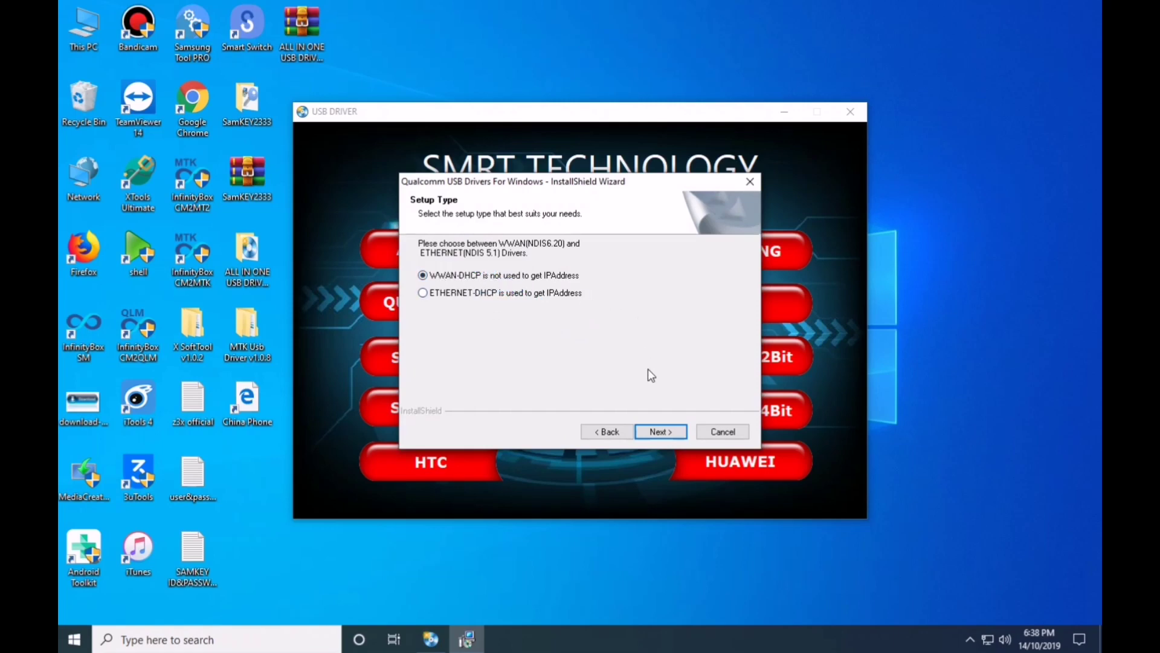
{"action": "left_click", "coordinate": [651, 429]}
{"action": "left_click", "coordinate": [653, 434]}
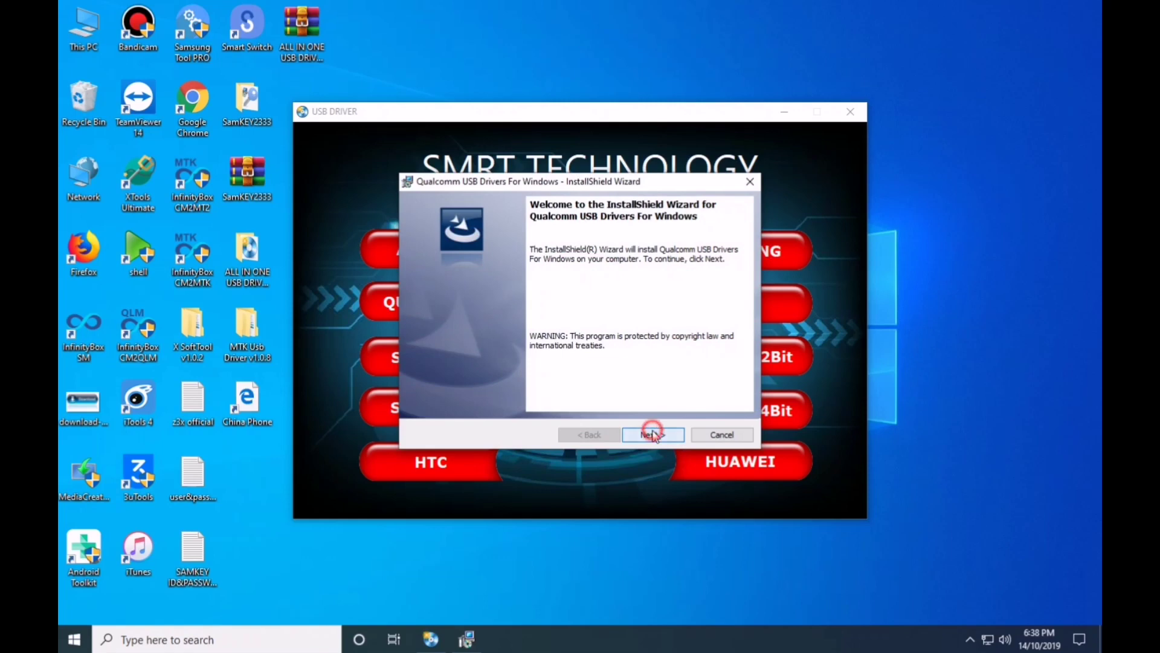
{"action": "left_click", "coordinate": [543, 385]}
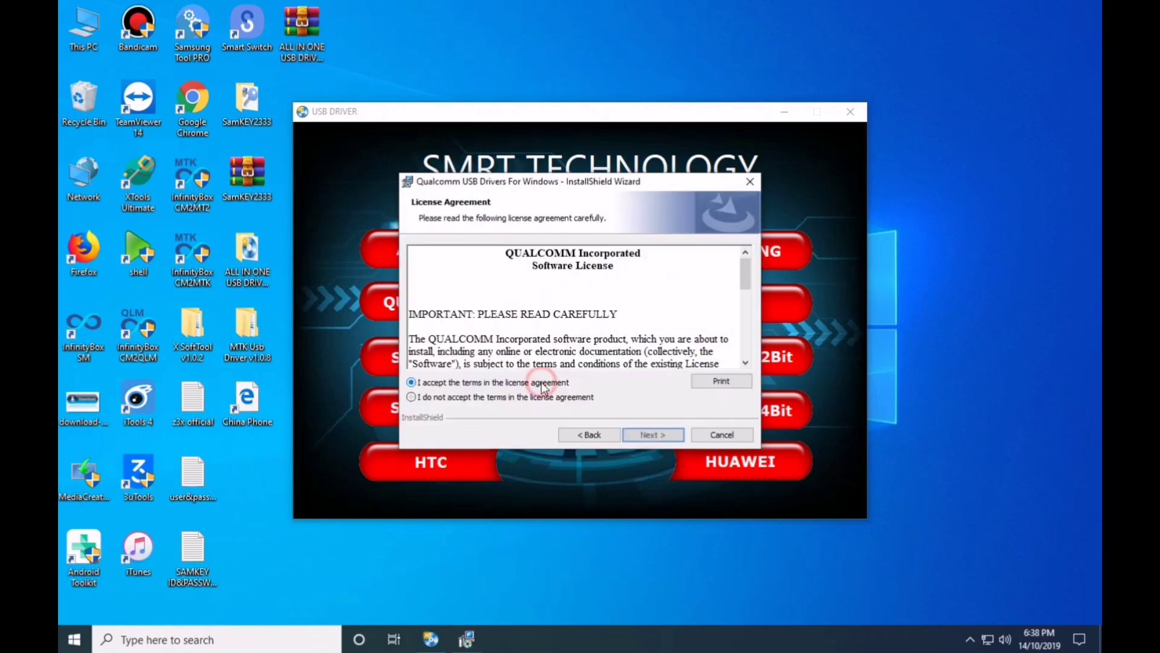
{"action": "left_click", "coordinate": [656, 434]}
{"action": "left_click", "coordinate": [659, 435]}
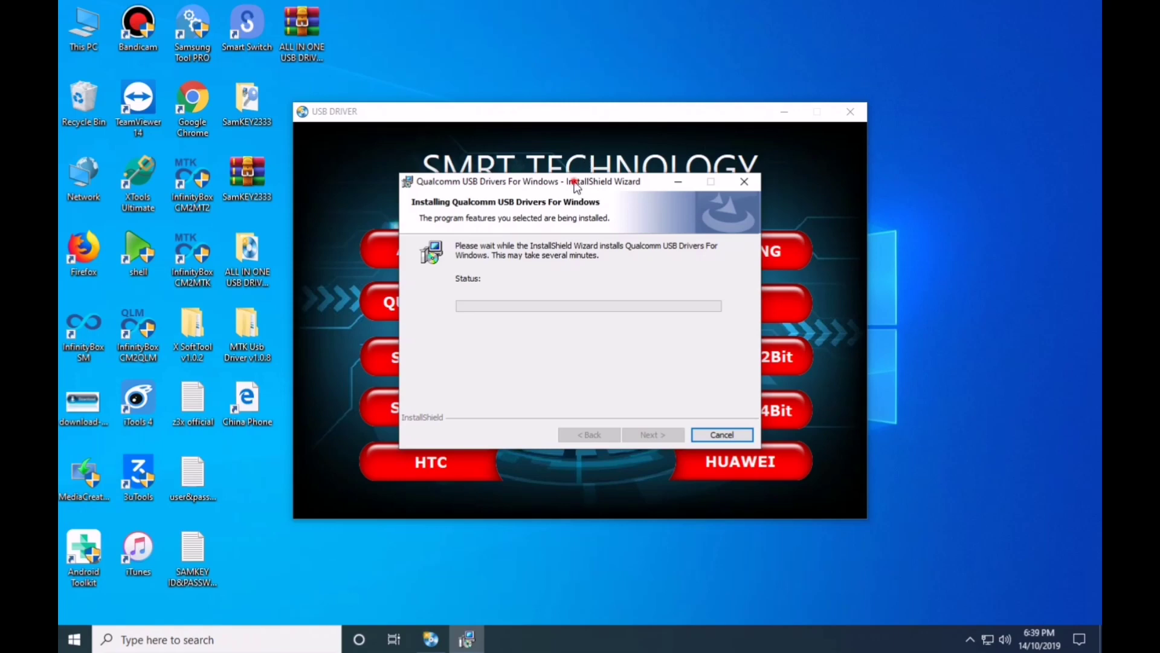
Move the Qualcomm installer out of the way and install the SPD 32Bit driver through the Device Driver Installation Wizard
{"action": "left_click_drag", "start_coordinate": [576, 185], "coordinate": [920, 39]}
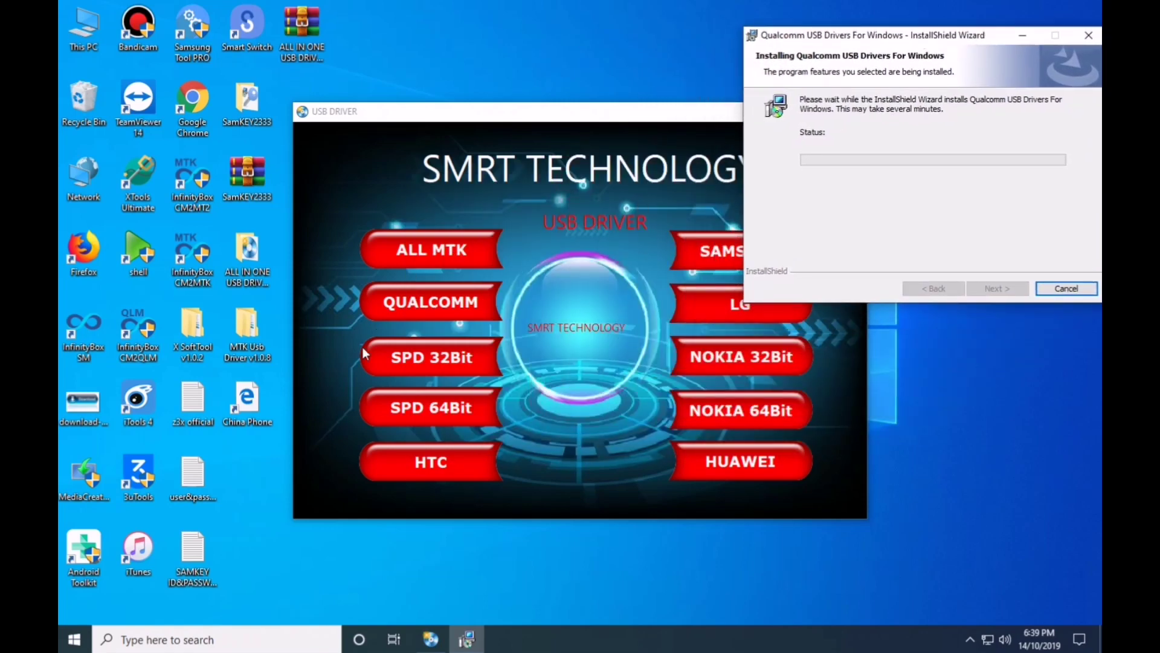
{"action": "left_click", "coordinate": [419, 357]}
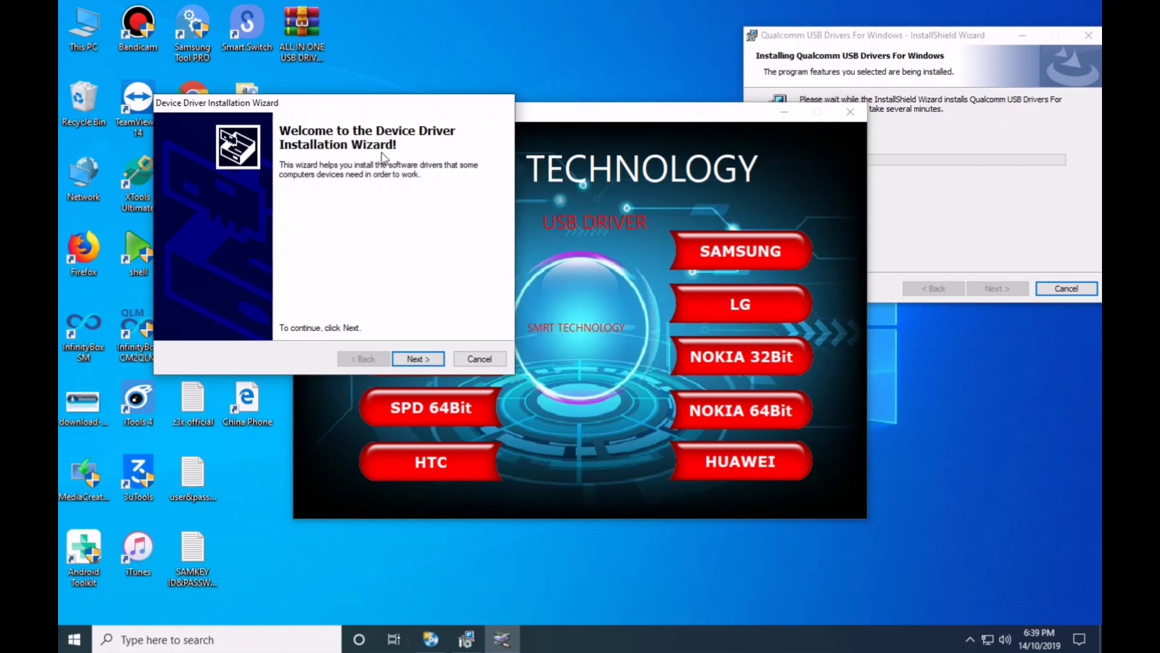
{"action": "left_click", "coordinate": [912, 121]}
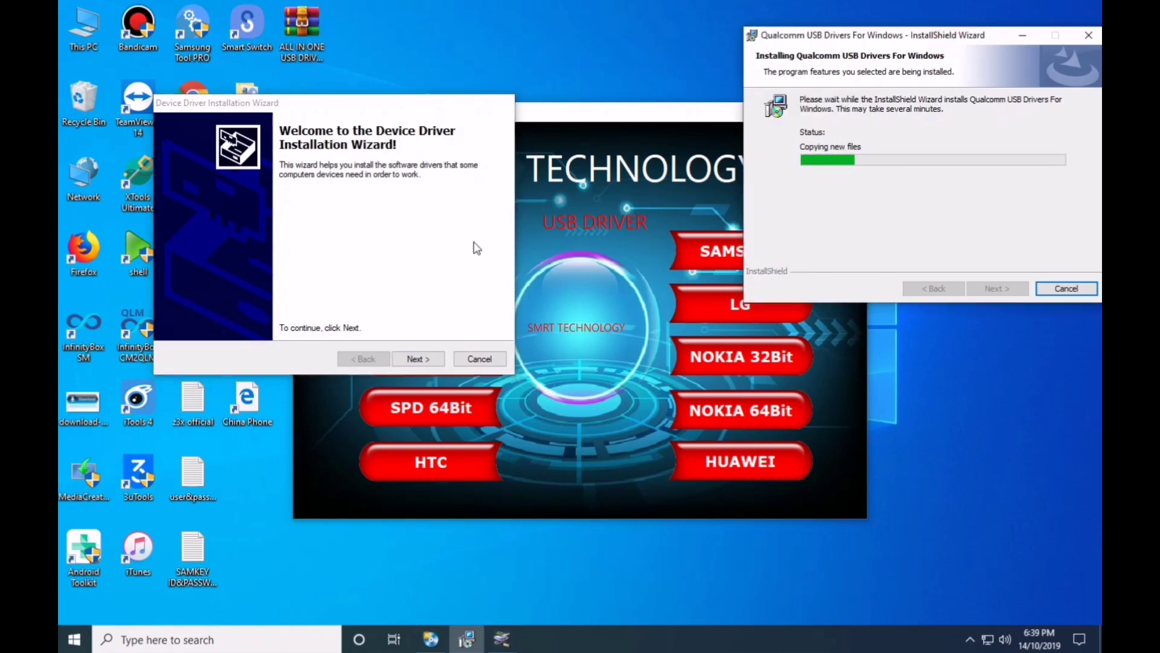
{"action": "left_click", "coordinate": [420, 359]}
{"action": "left_click", "coordinate": [418, 359]}
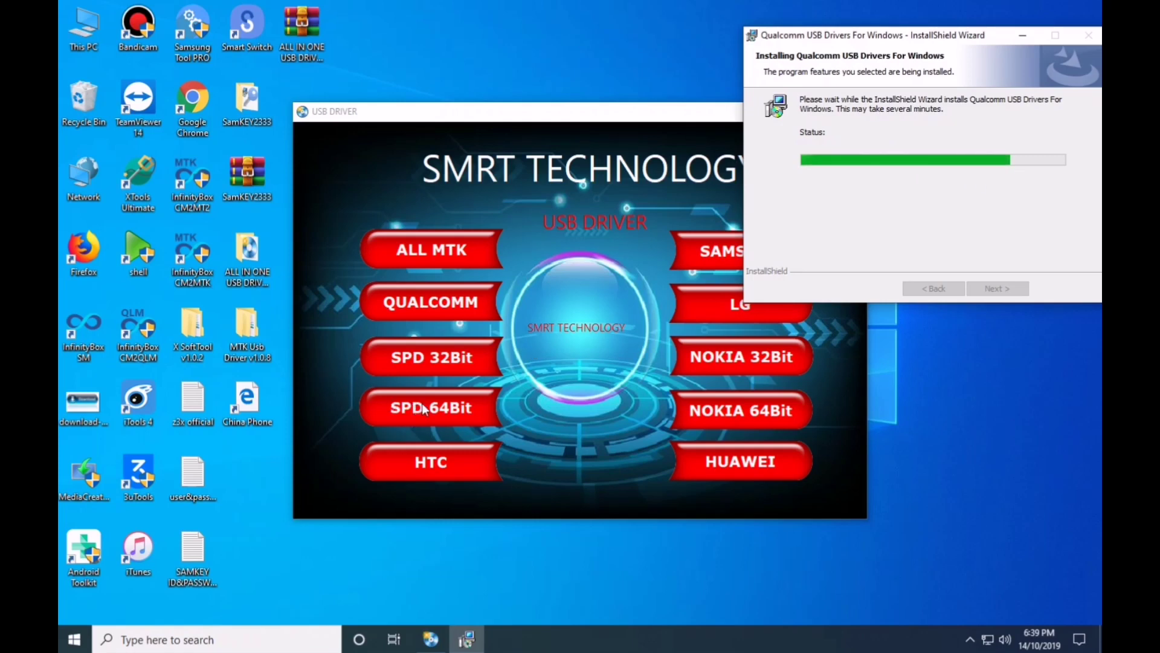
Try to install the SPD 64Bit driver and dismiss the resulting dialogs
{"action": "left_click", "coordinate": [452, 410]}
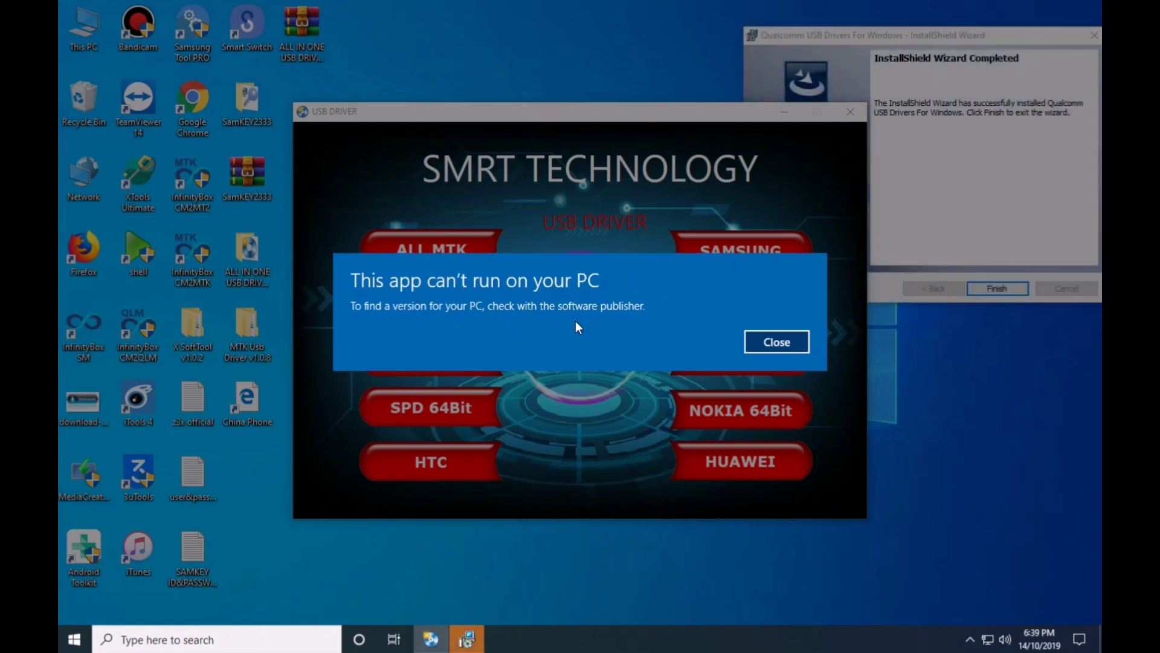
{"action": "left_click", "coordinate": [777, 342]}
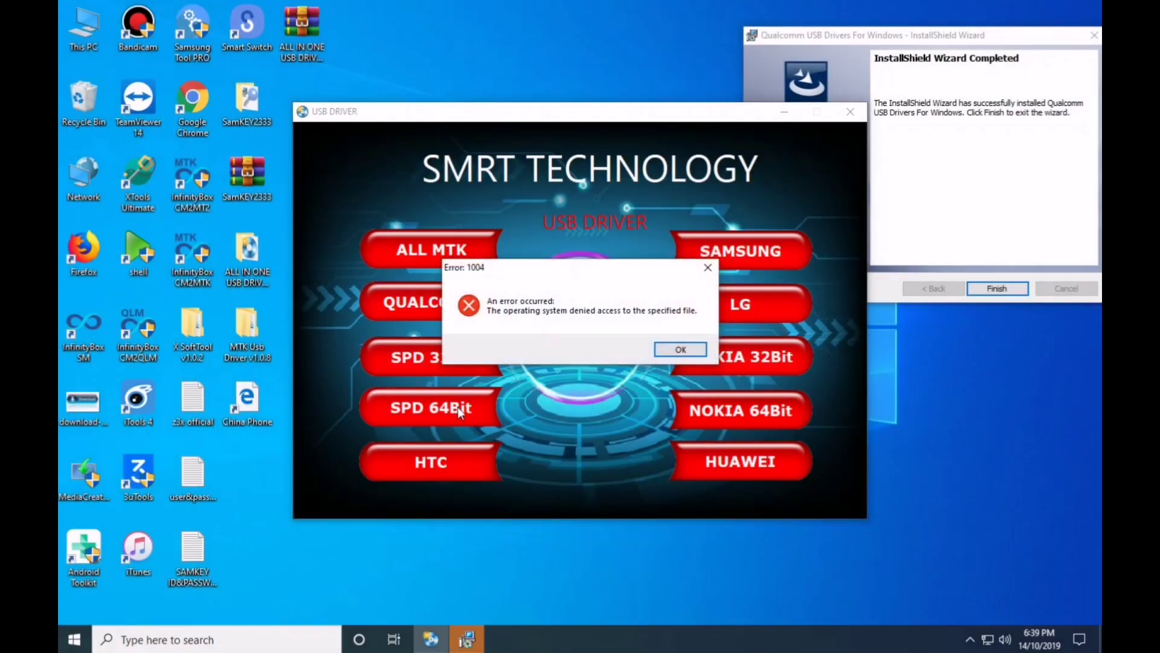
{"action": "left_click", "coordinate": [680, 349]}
Finish the Qualcomm driver setup and start the SAMSUNG driver installer from the driver pack
{"action": "left_click", "coordinate": [981, 293]}
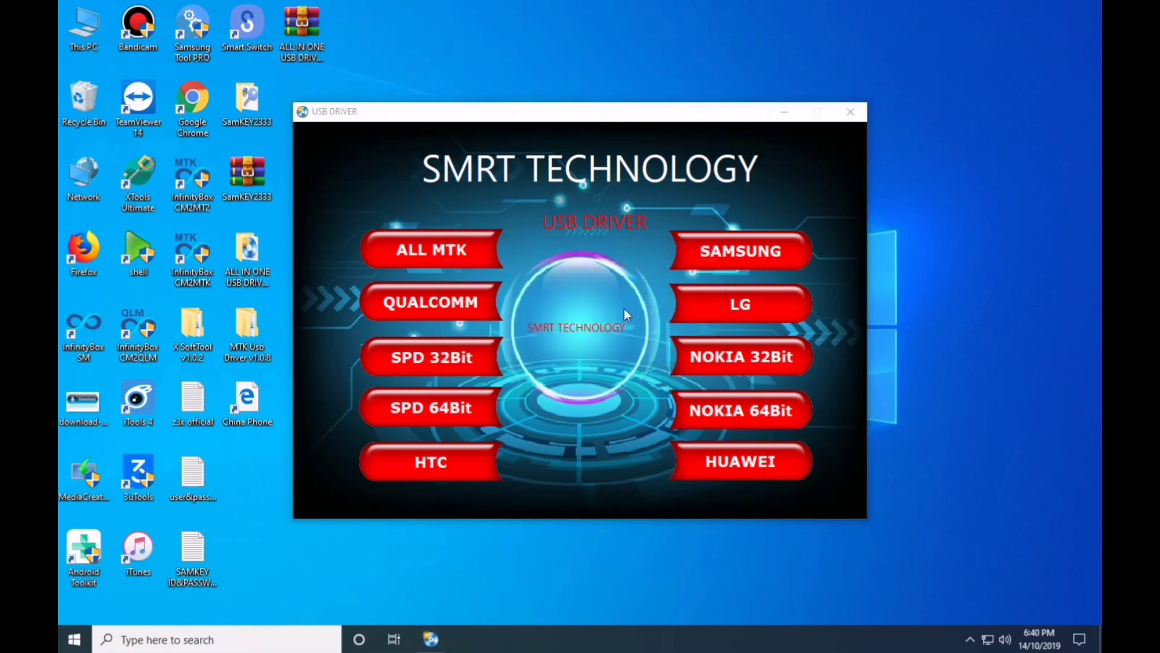
{"action": "left_click", "coordinate": [733, 257]}
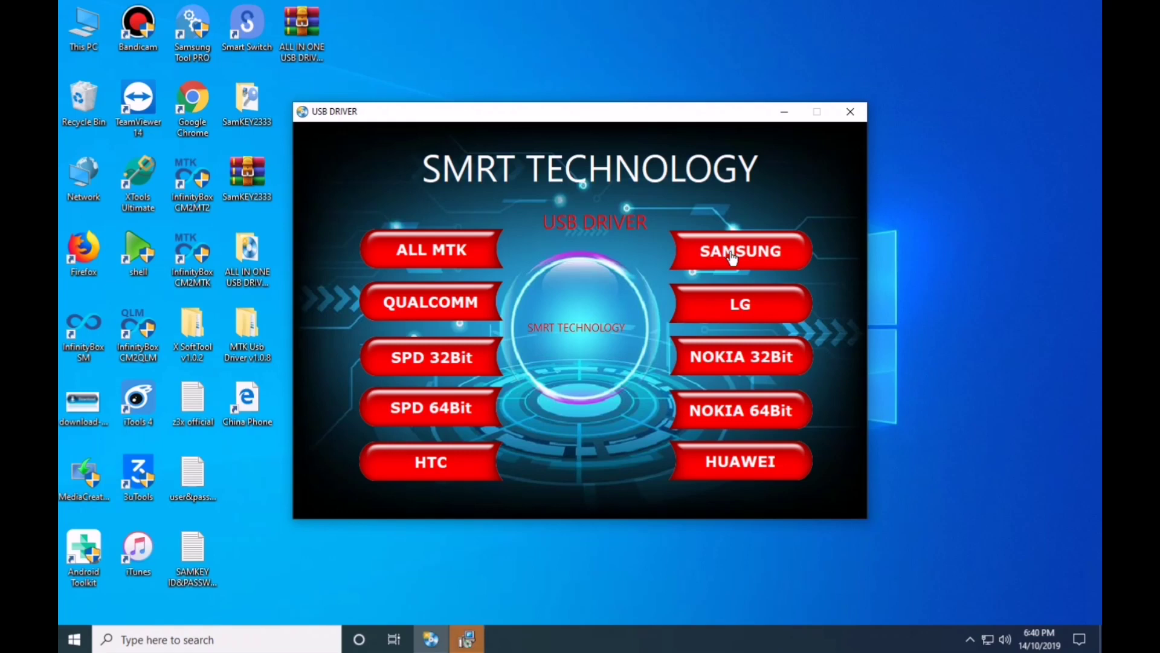
{"action": "left_click", "coordinate": [695, 347]}
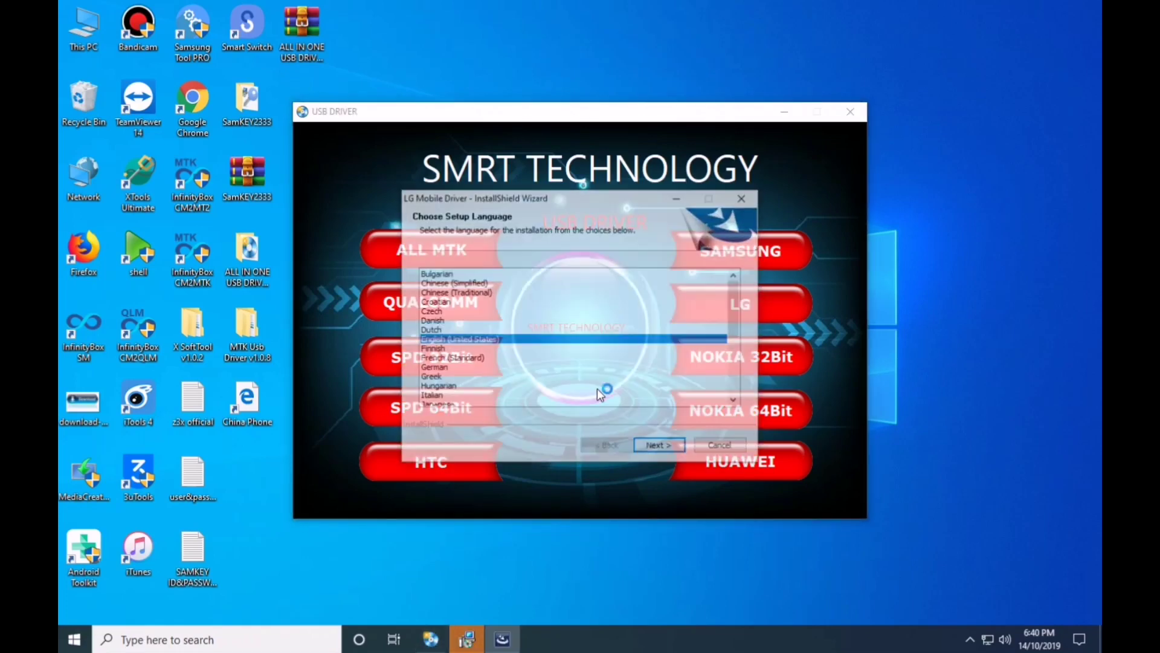
Install the LG Mobile Driver with English (United States) as the setup language and close its wizard
{"action": "left_click", "coordinate": [657, 448]}
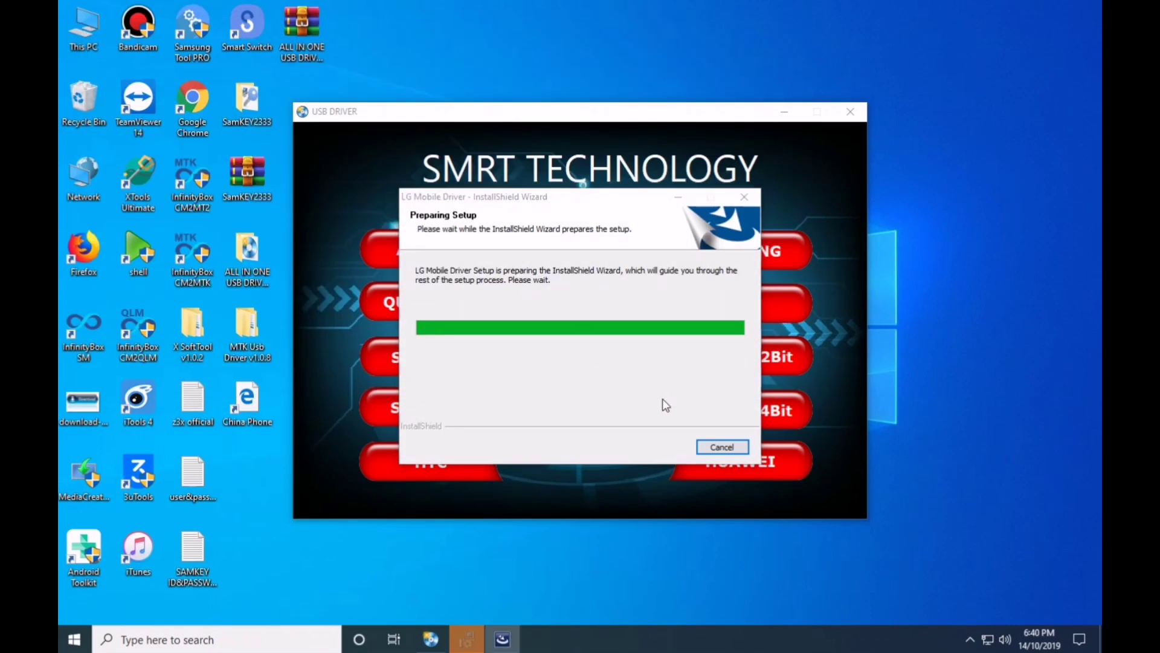
{"action": "left_click", "coordinate": [665, 446]}
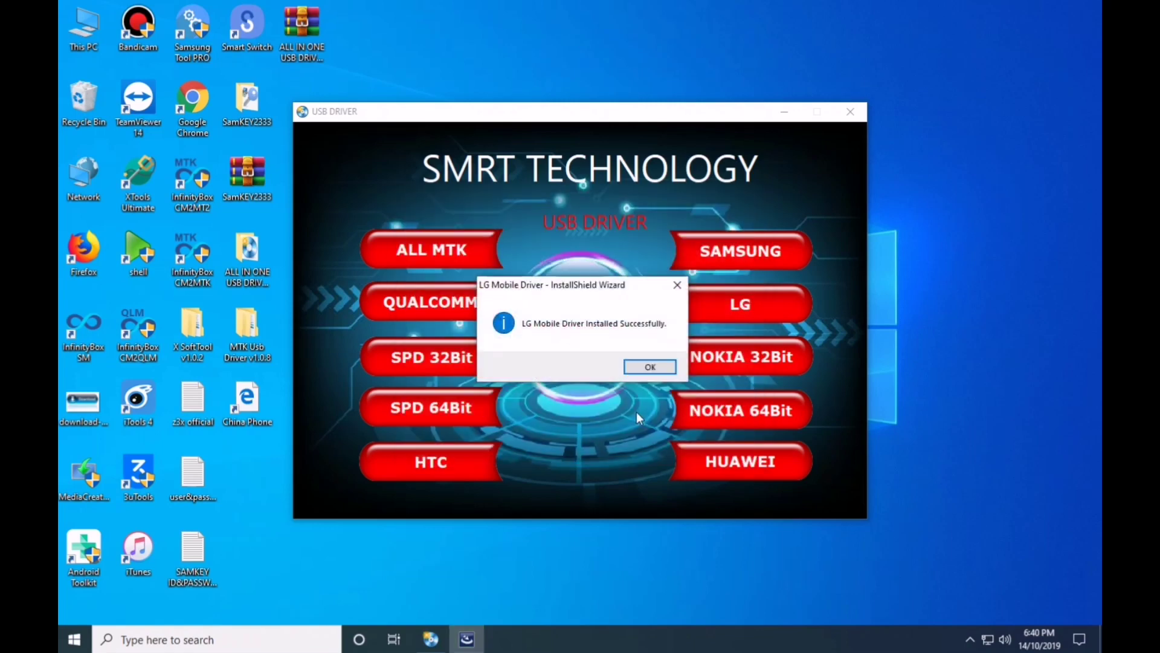
{"action": "left_click", "coordinate": [646, 369]}
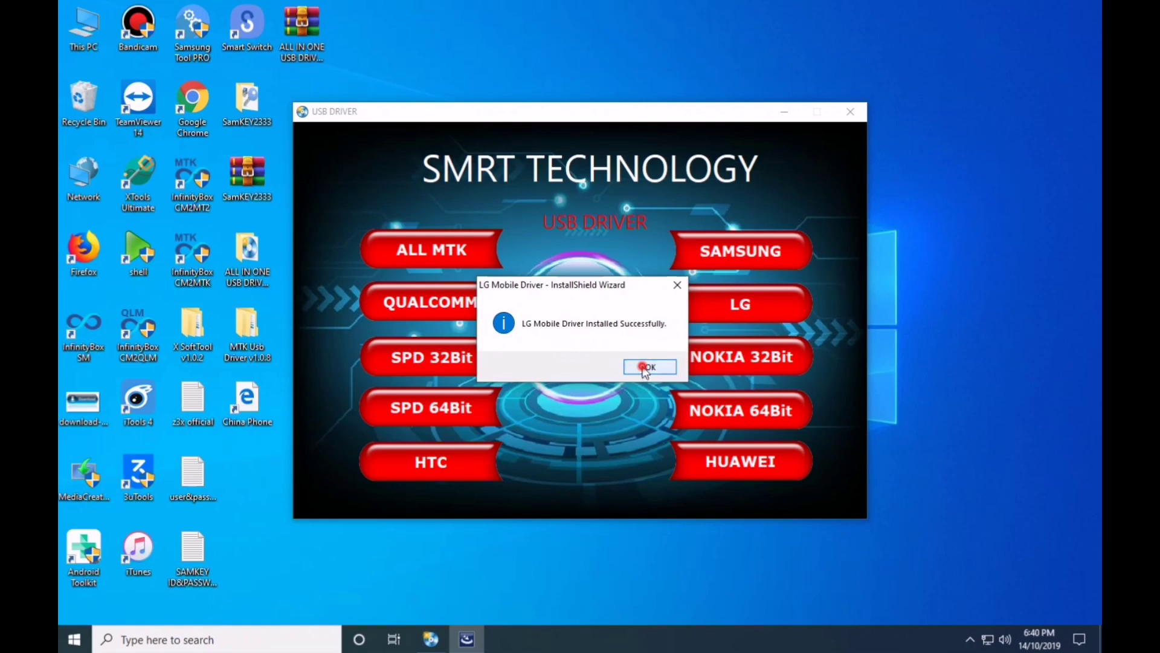
Try to install the NOKIA 64Bit driver and exit its installer
{"action": "left_click", "coordinate": [731, 411]}
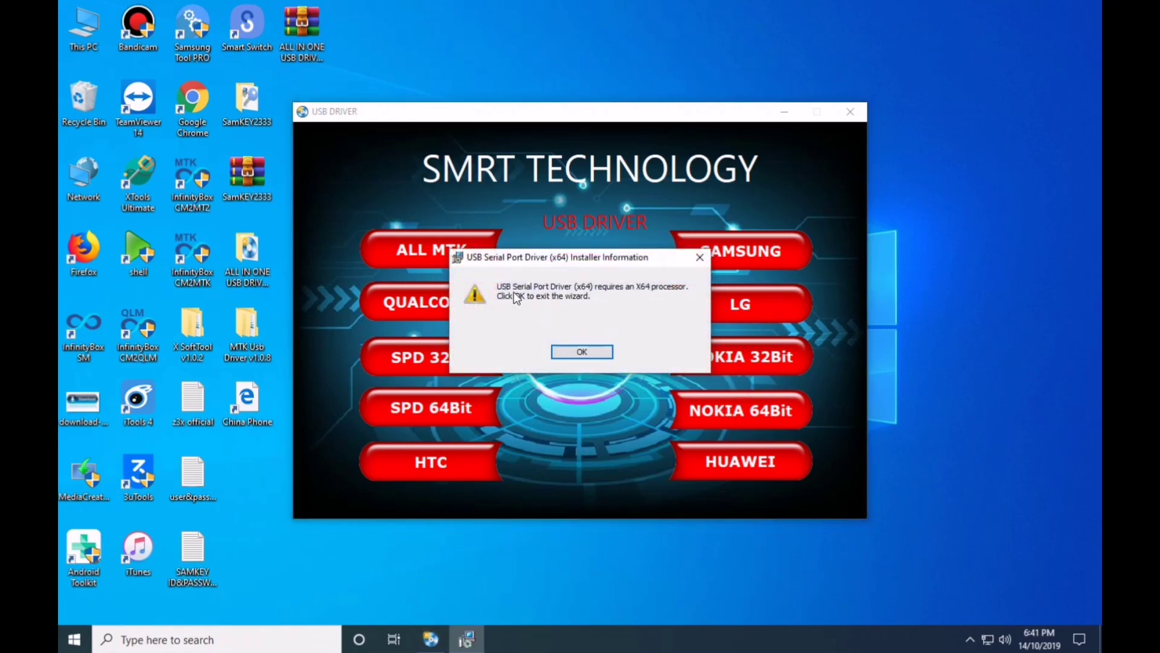
{"action": "left_click", "coordinate": [590, 352]}
{"action": "left_click", "coordinate": [667, 436]}
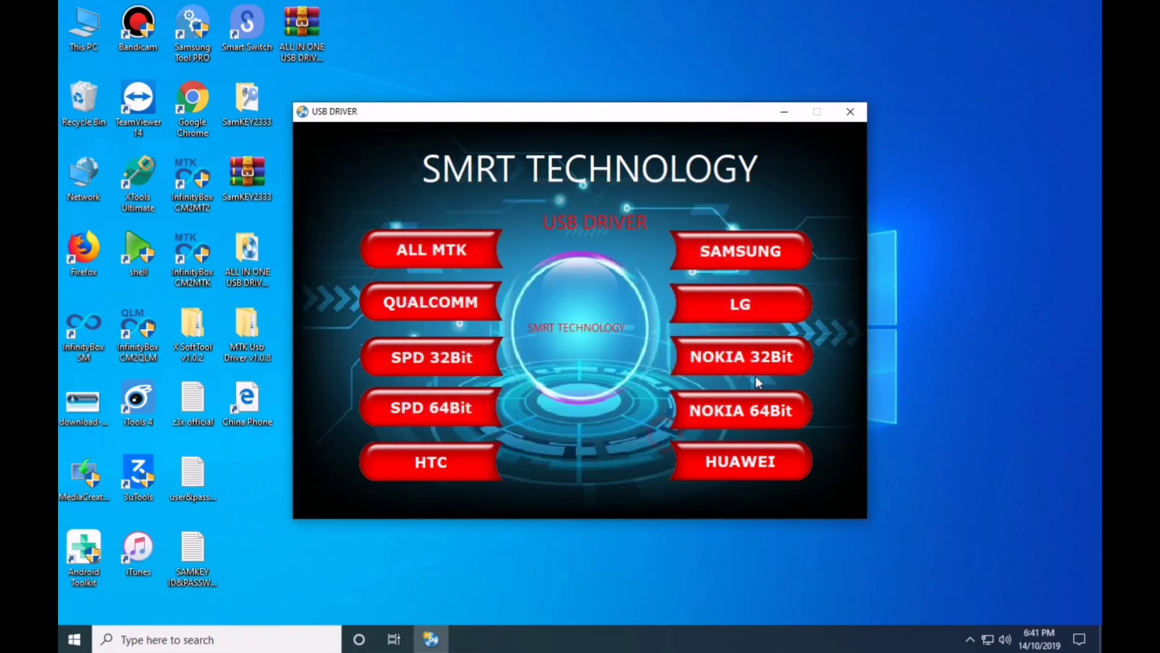
Install the NOKIA 32Bit USB Serial Port Driver (x86) using the Modify option with the usbser feature, and finish its wizard
{"action": "left_click", "coordinate": [751, 363]}
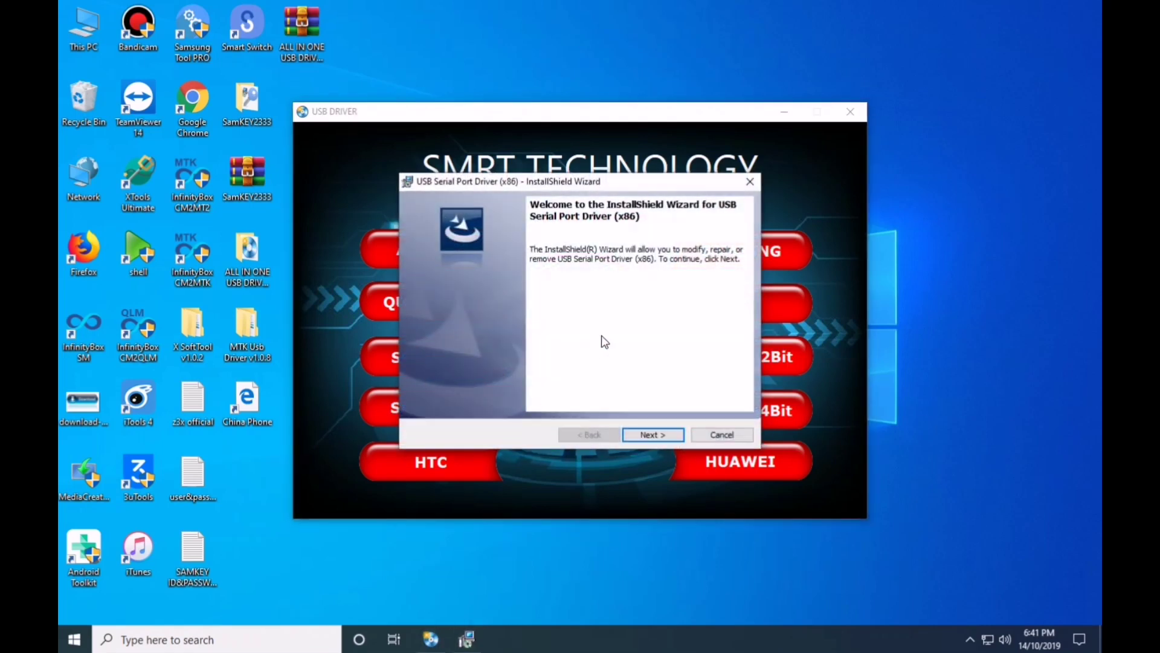
{"action": "left_click", "coordinate": [652, 434]}
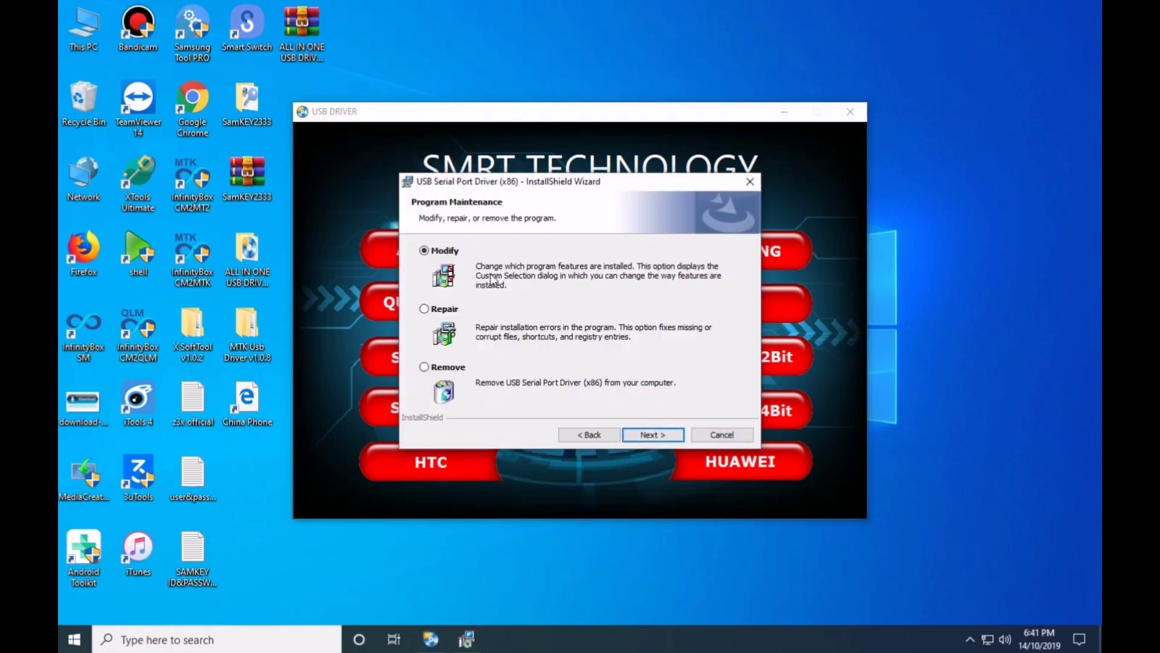
{"action": "left_click", "coordinate": [649, 434]}
{"action": "left_click", "coordinate": [650, 435]}
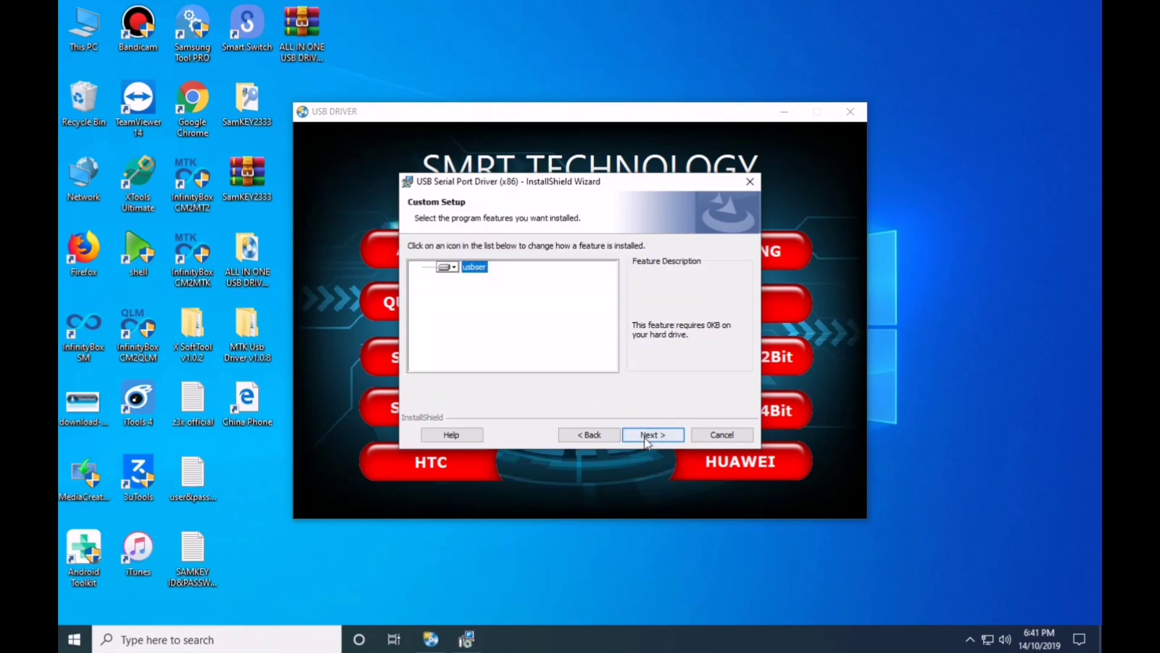
{"action": "left_click", "coordinate": [653, 436]}
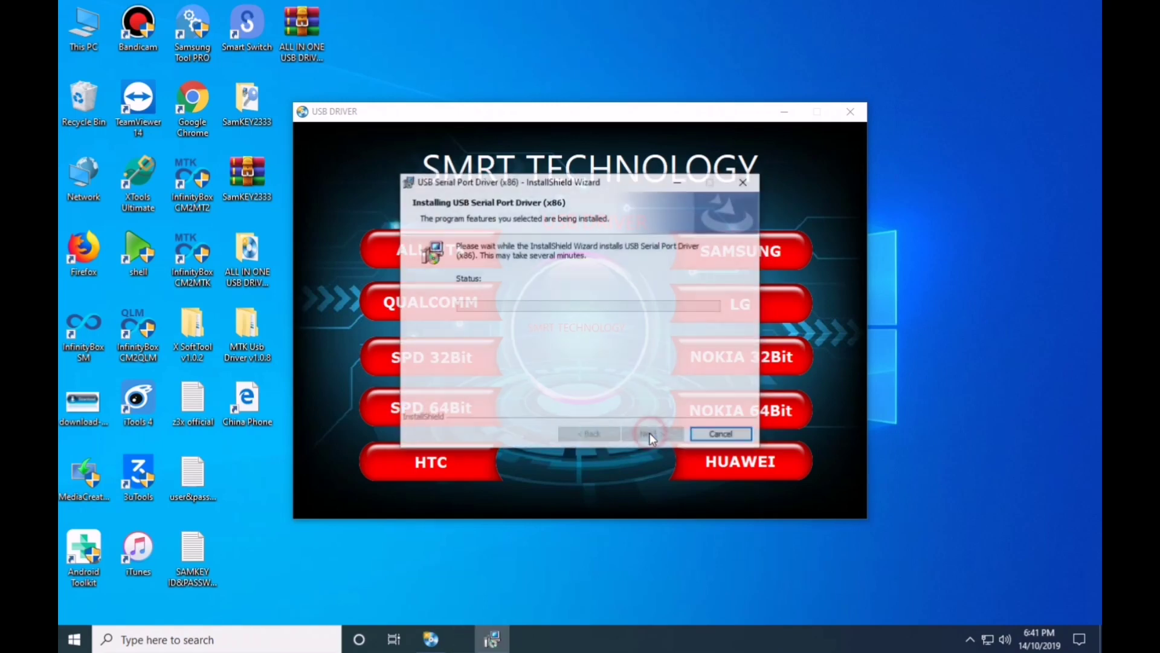
{"action": "left_click", "coordinate": [650, 436]}
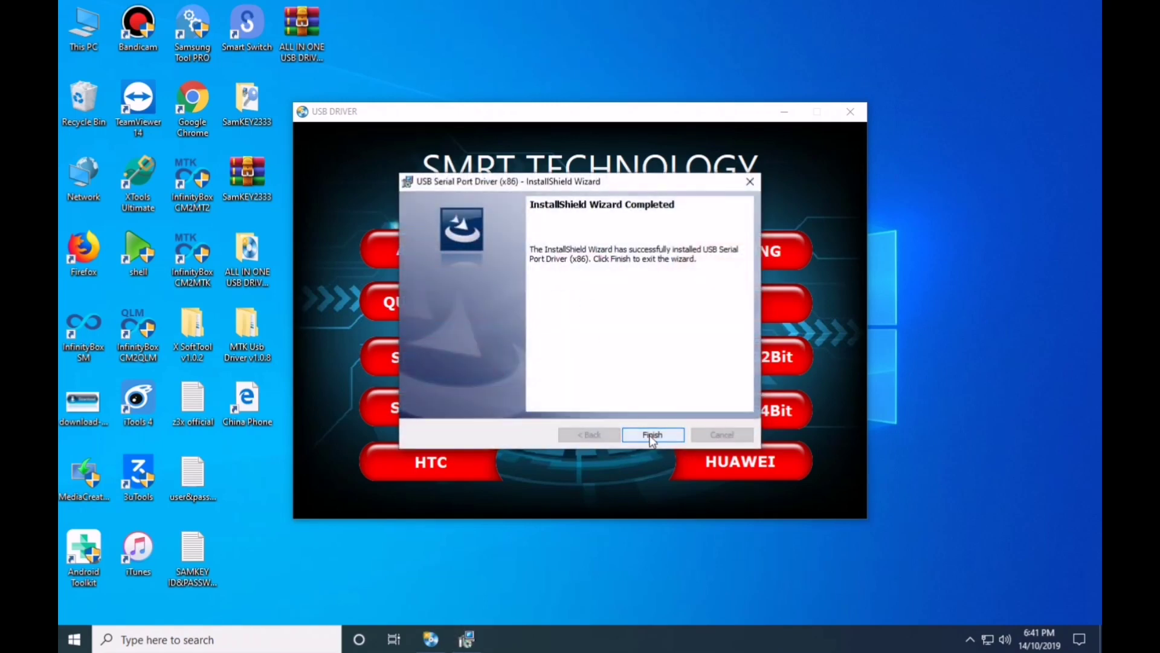
Install the HUAWEI driver package DriverTools 1.0 in C:\Program Files\DriverTools and finish its setup without running the program
{"action": "left_click", "coordinate": [728, 457]}
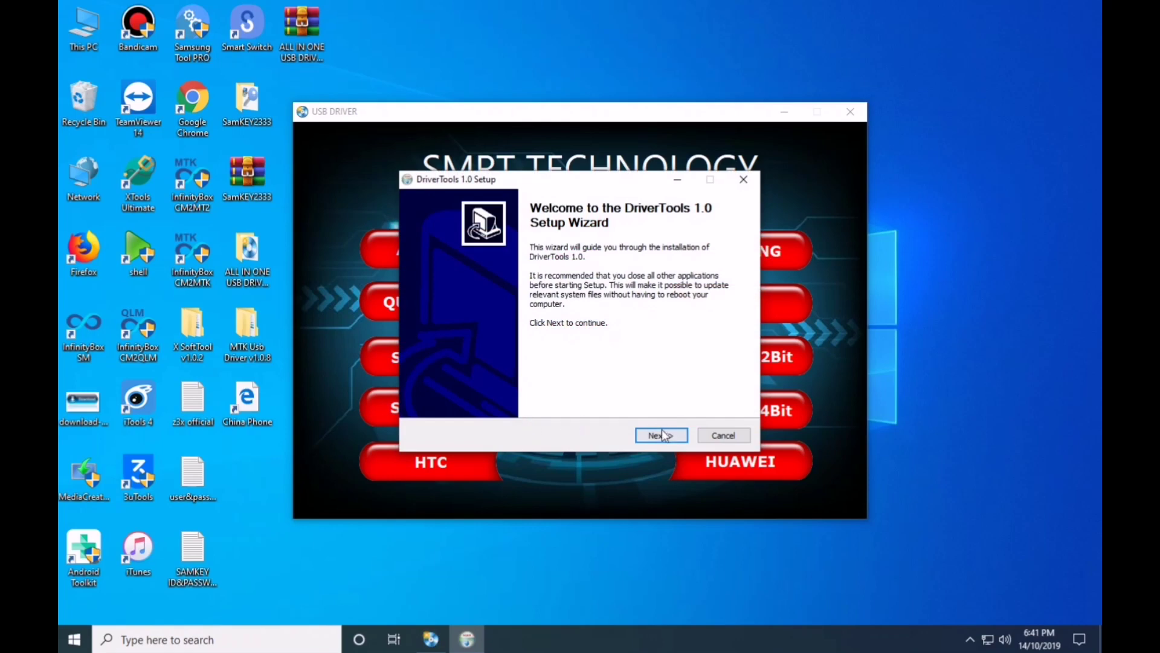
{"action": "left_click", "coordinate": [662, 433]}
{"action": "left_click", "coordinate": [662, 435]}
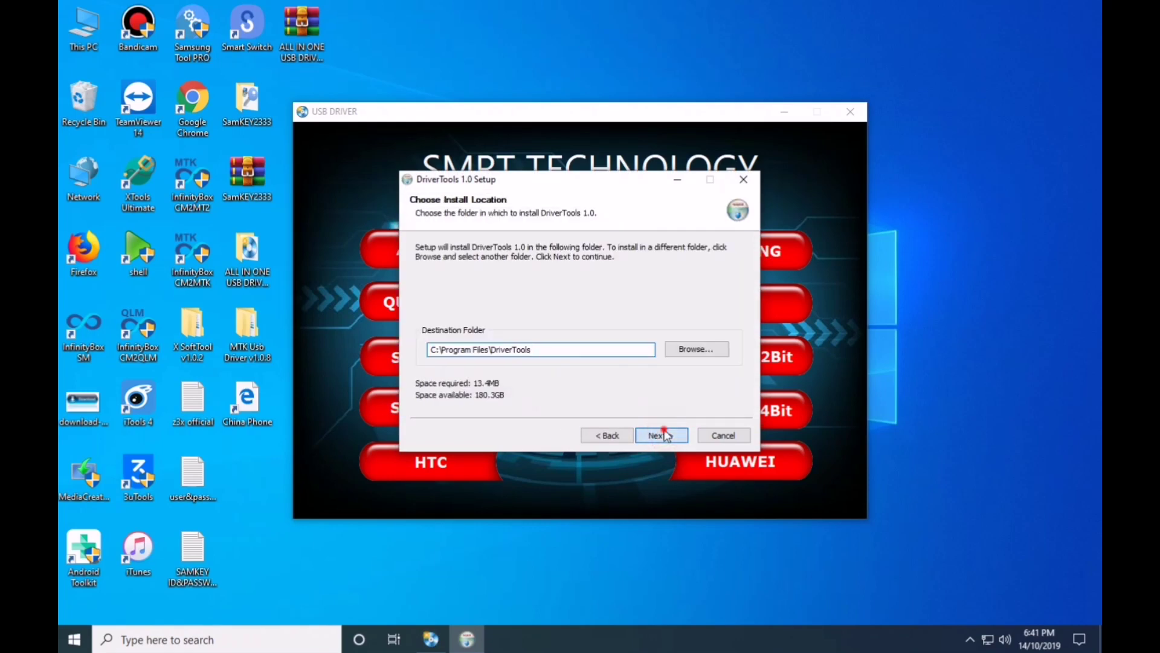
{"action": "left_click", "coordinate": [663, 435]}
{"action": "left_click", "coordinate": [664, 435]}
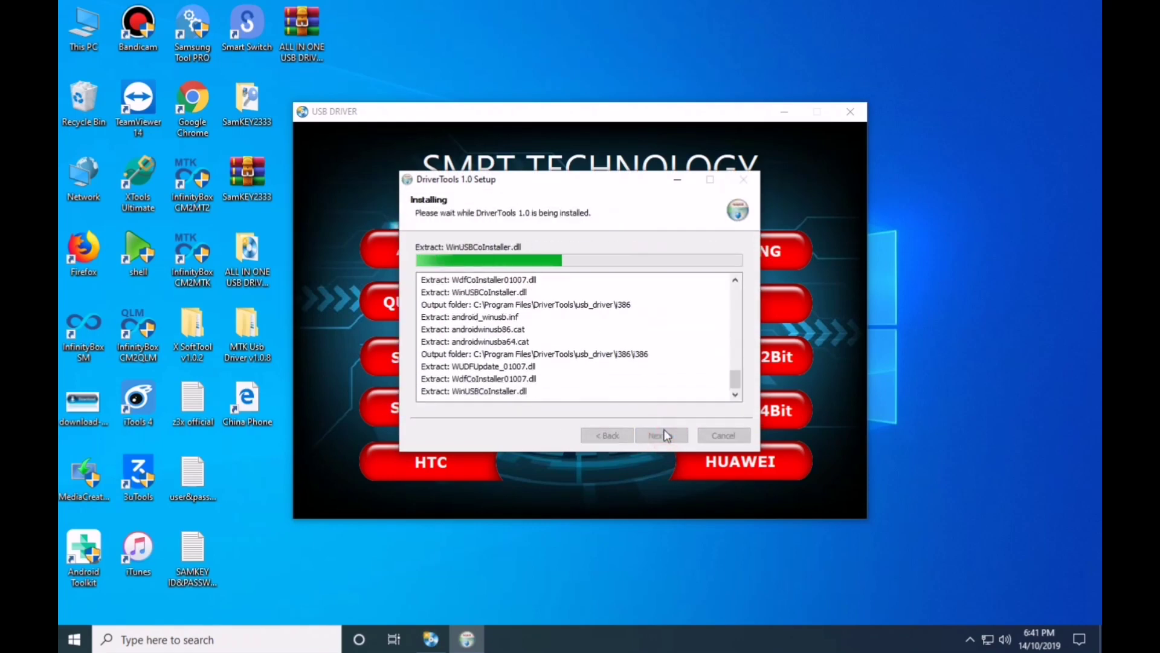
{"action": "left_click", "coordinate": [665, 435]}
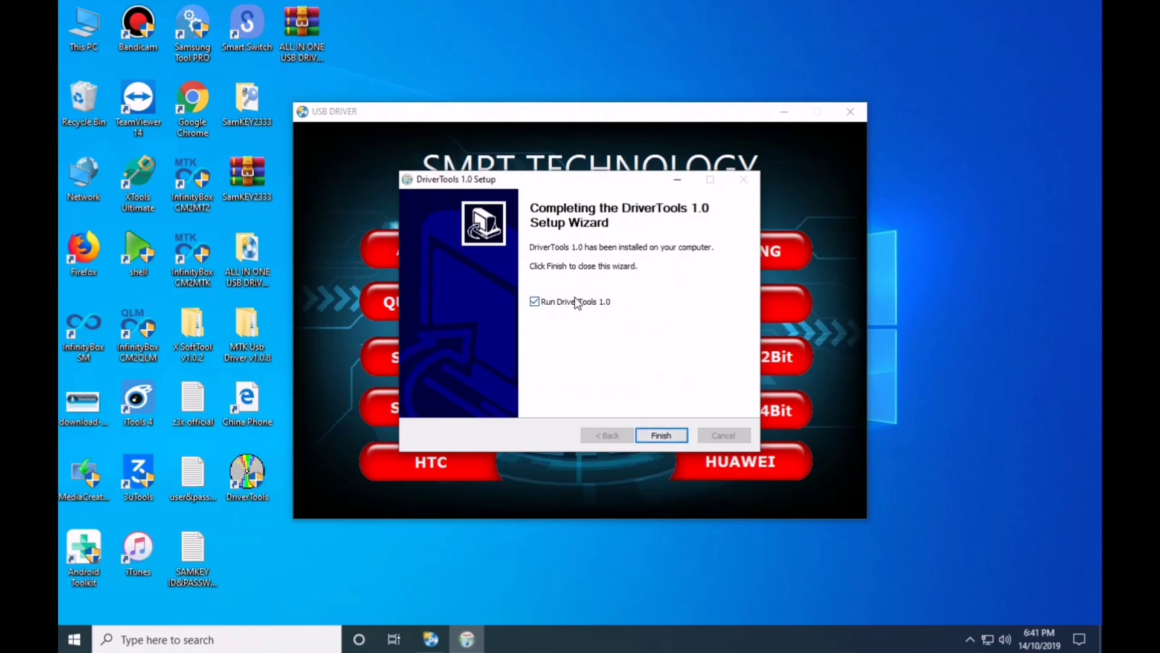
{"action": "left_click", "coordinate": [565, 303]}
{"action": "left_click", "coordinate": [661, 435]}
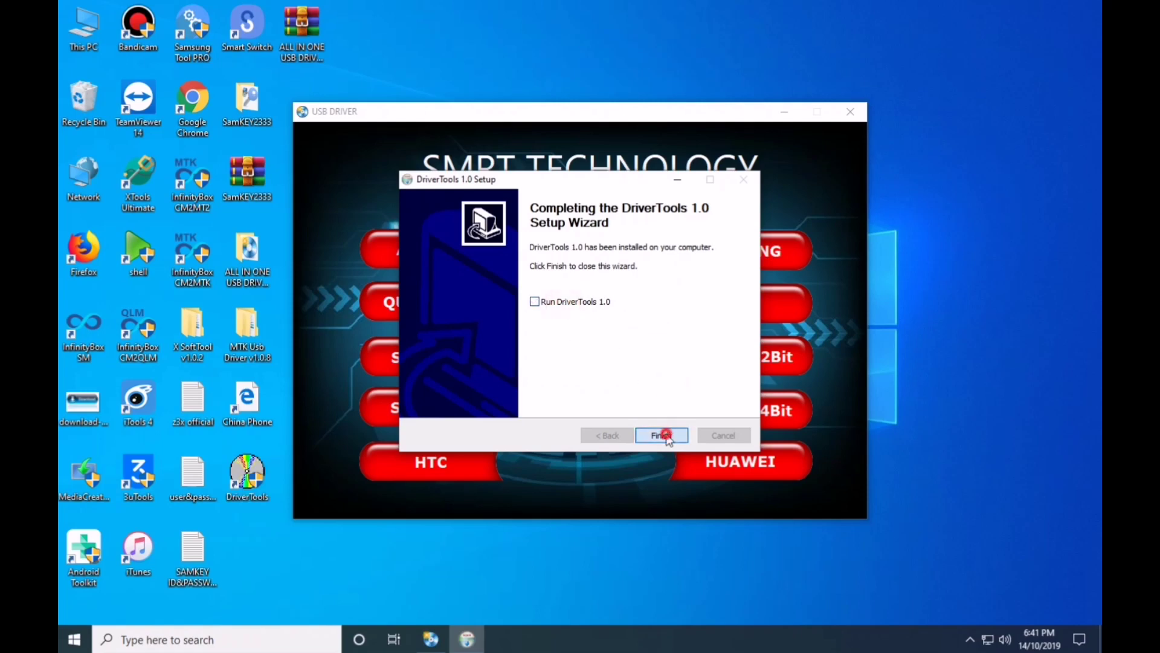